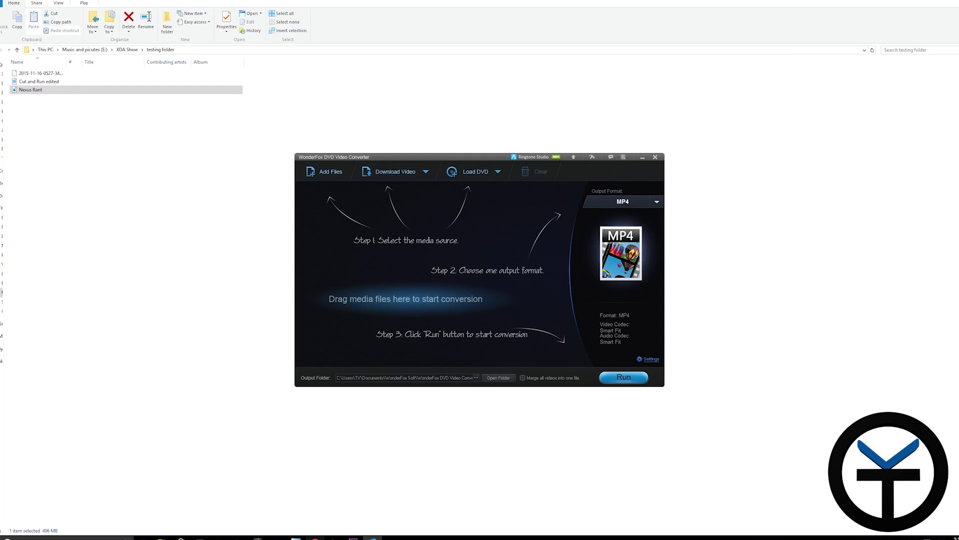
Drag the 2015-11-16 recording from the testing folder into the converter's list
{"action": "left_click", "coordinate": [315, 537]}
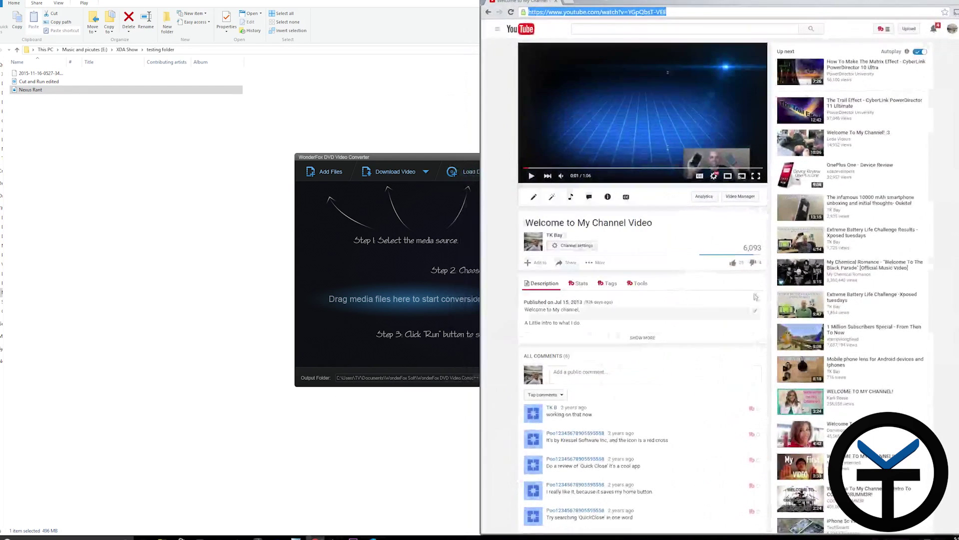
{"action": "left_click", "coordinate": [420, 158]}
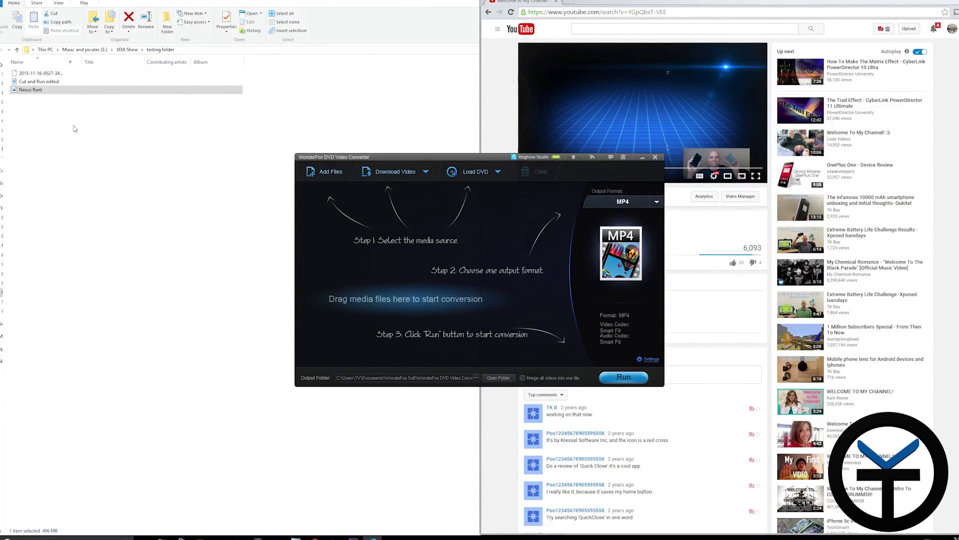
{"action": "left_click", "coordinate": [35, 91]}
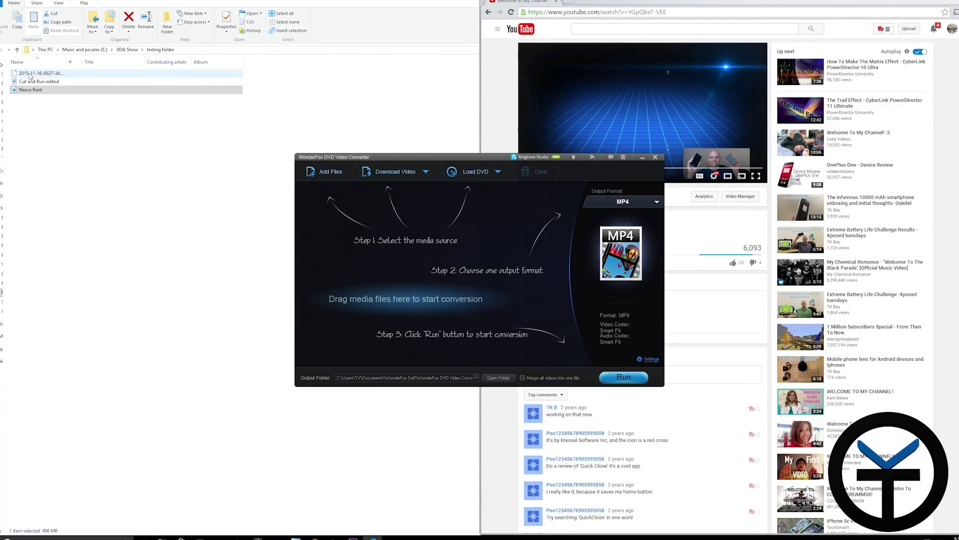
{"action": "left_click_drag", "start_coordinate": [30, 75], "coordinate": [352, 234]}
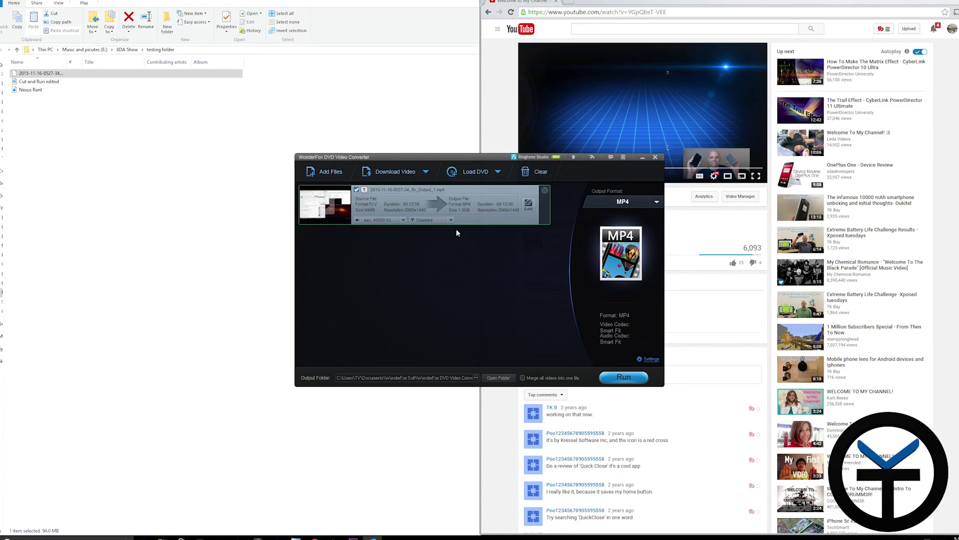
Preview a horizontal flip and the second effect on the video, then save the edits
{"action": "left_click", "coordinate": [528, 206]}
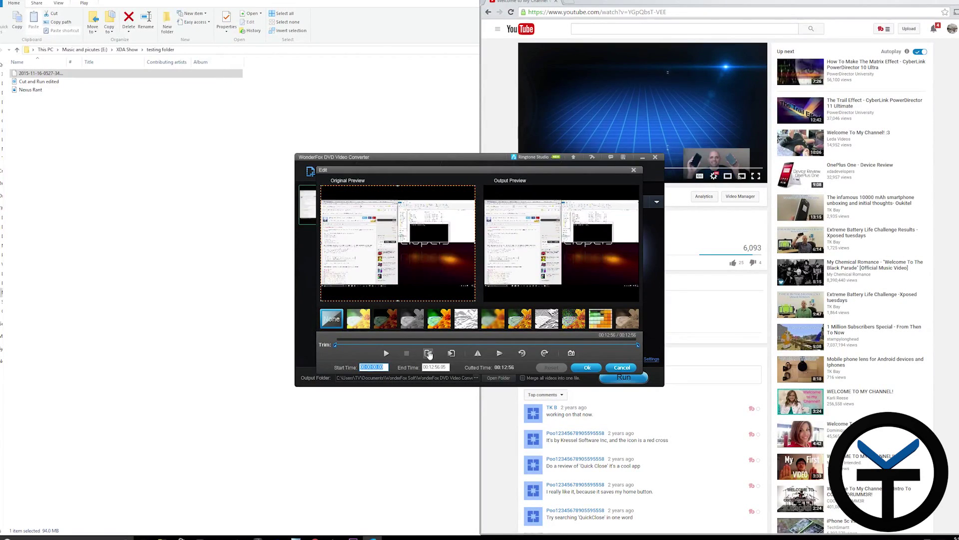
{"action": "left_click", "coordinate": [336, 345]}
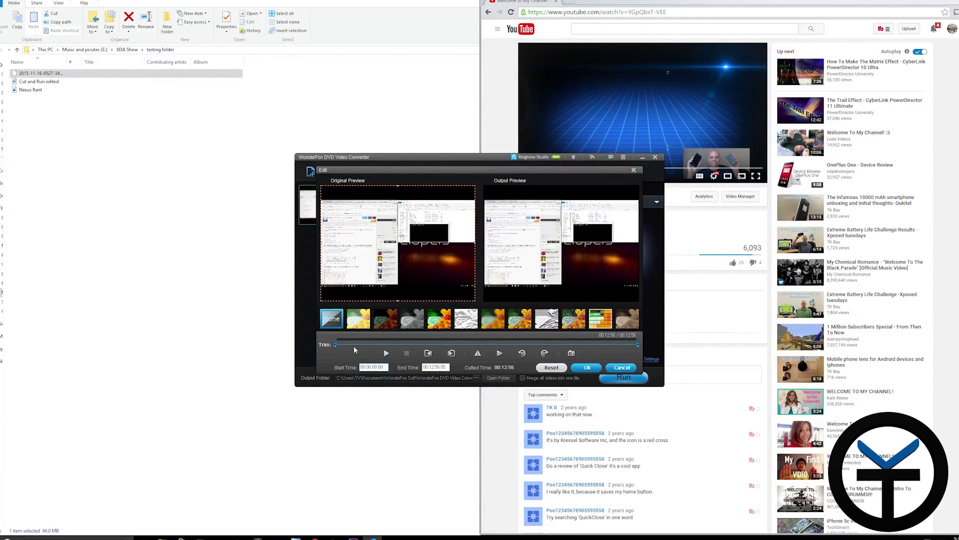
{"action": "left_click", "coordinate": [479, 353]}
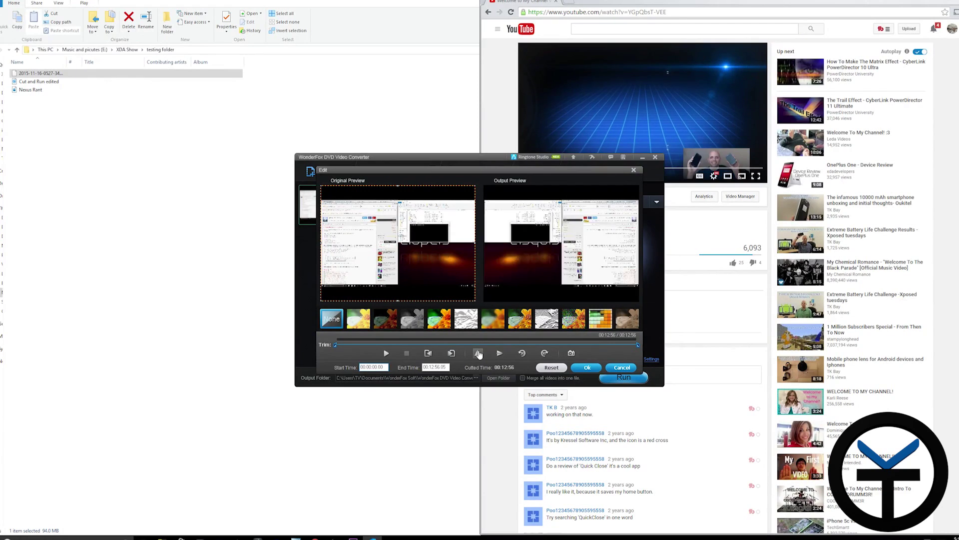
{"action": "left_click", "coordinate": [479, 353]}
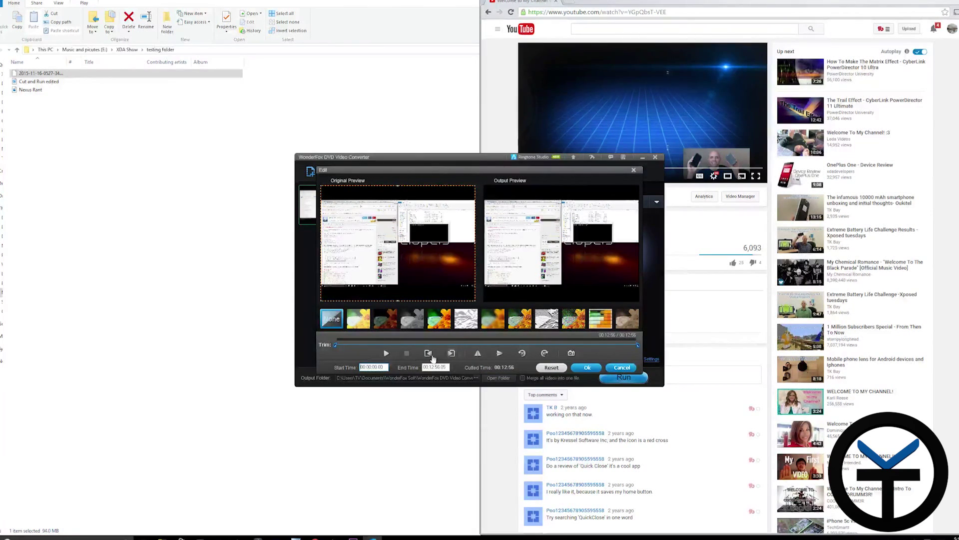
{"action": "left_click", "coordinate": [355, 319]}
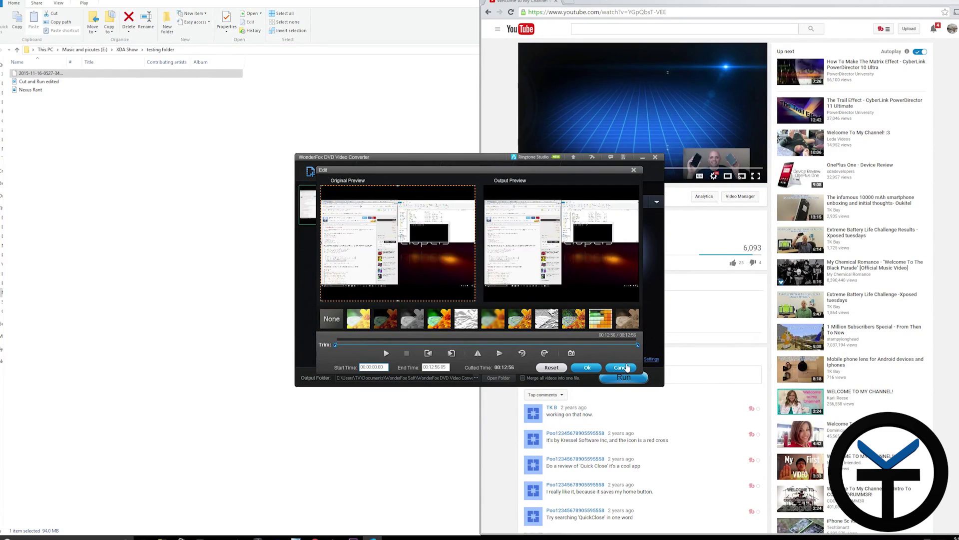
{"action": "left_click", "coordinate": [621, 368]}
{"action": "left_click", "coordinate": [501, 303]}
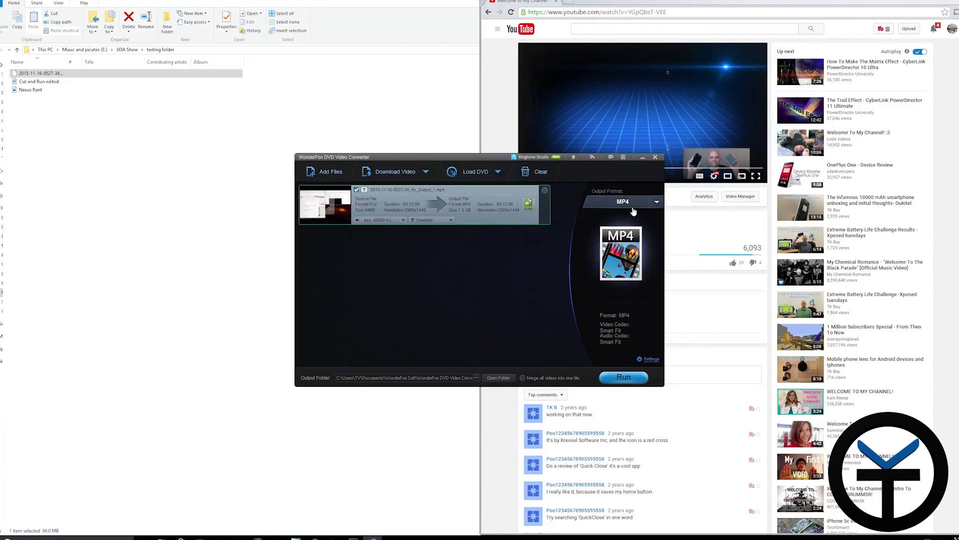
Browse the Custom, Video, Apple and Samsung format tabs, then pick MP4 under Video
{"action": "left_click", "coordinate": [656, 202]}
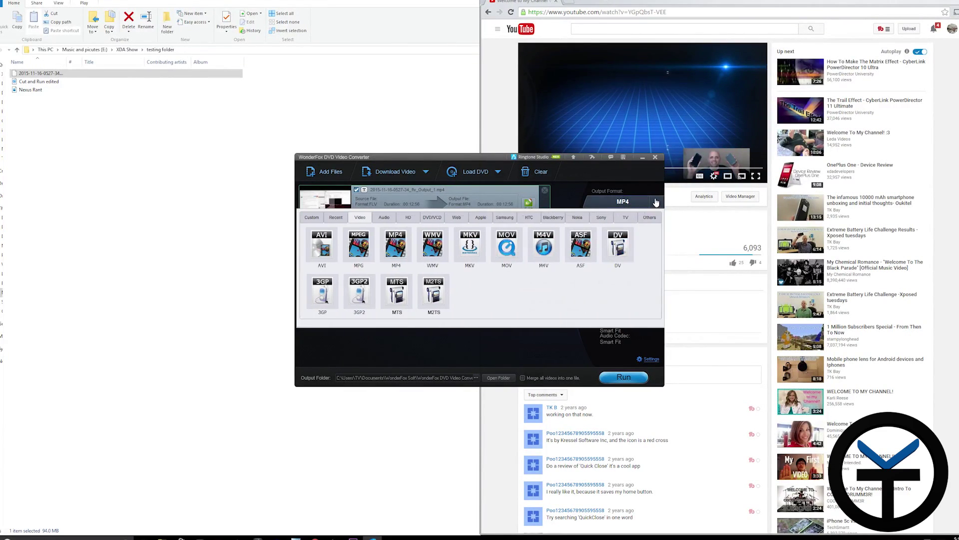
{"action": "left_click", "coordinate": [310, 216]}
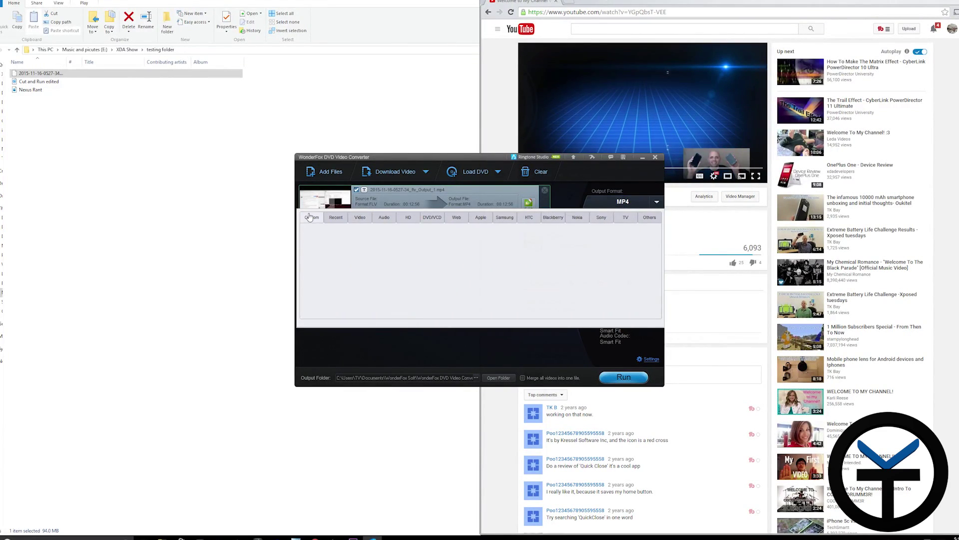
{"action": "left_click", "coordinate": [360, 218]}
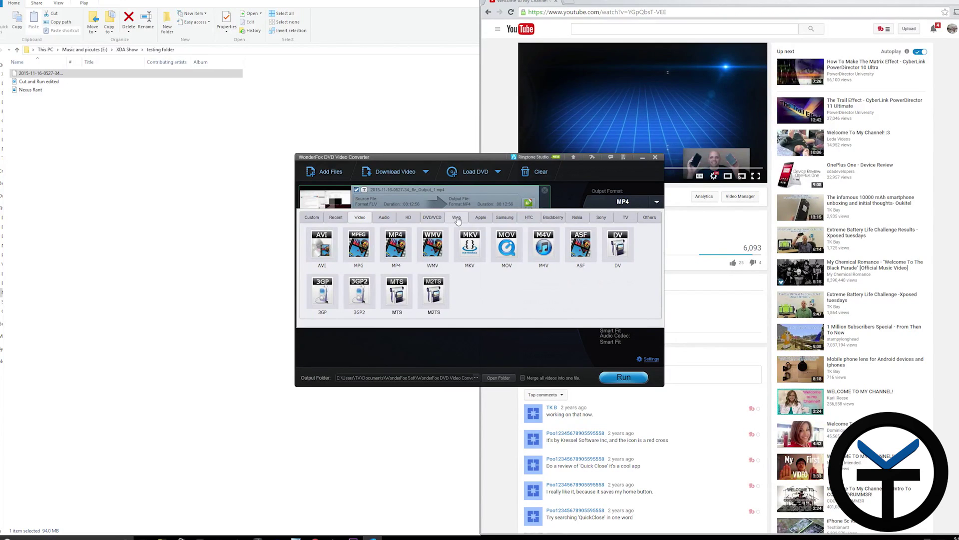
{"action": "left_click", "coordinate": [481, 218]}
{"action": "left_click", "coordinate": [505, 218]}
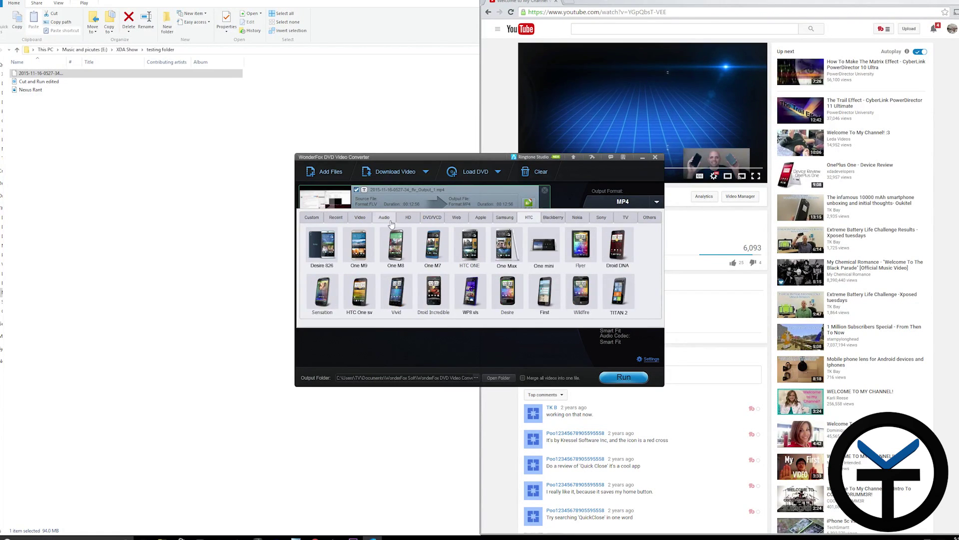
{"action": "left_click", "coordinate": [367, 221]}
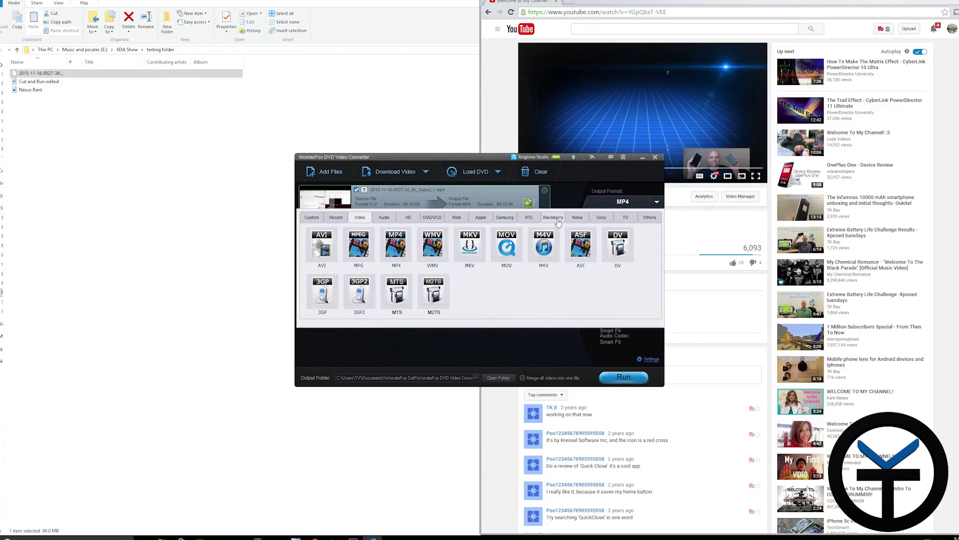
{"action": "left_click", "coordinate": [505, 220]}
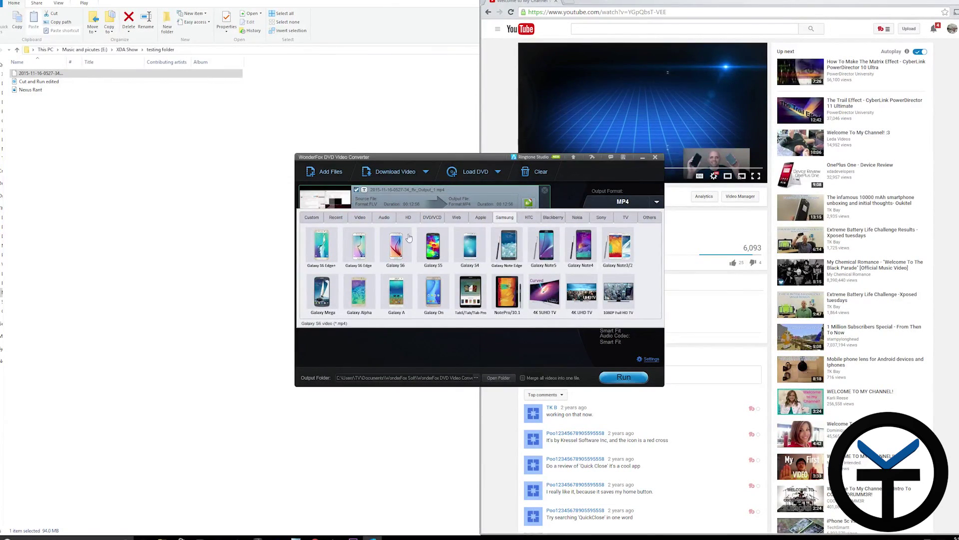
{"action": "left_click", "coordinate": [360, 218]}
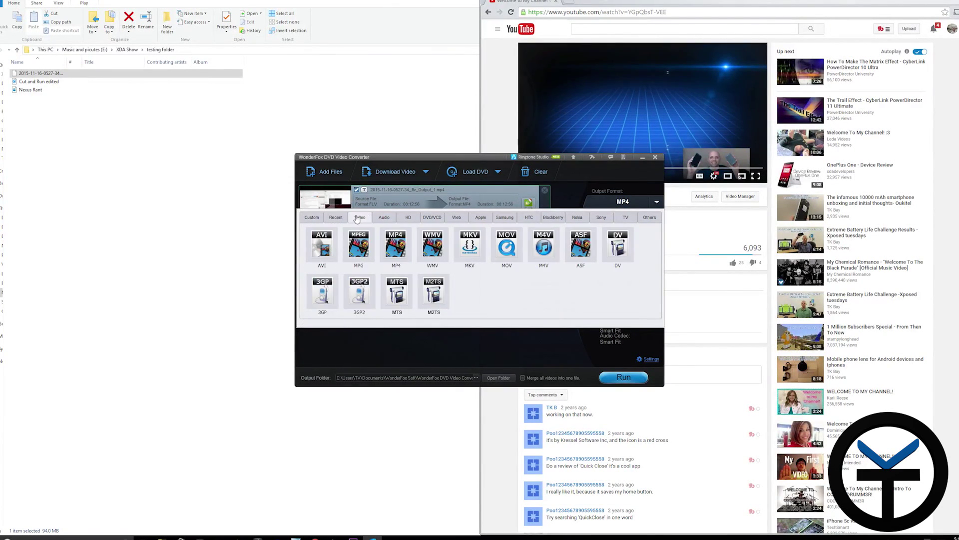
{"action": "left_click", "coordinate": [405, 243]}
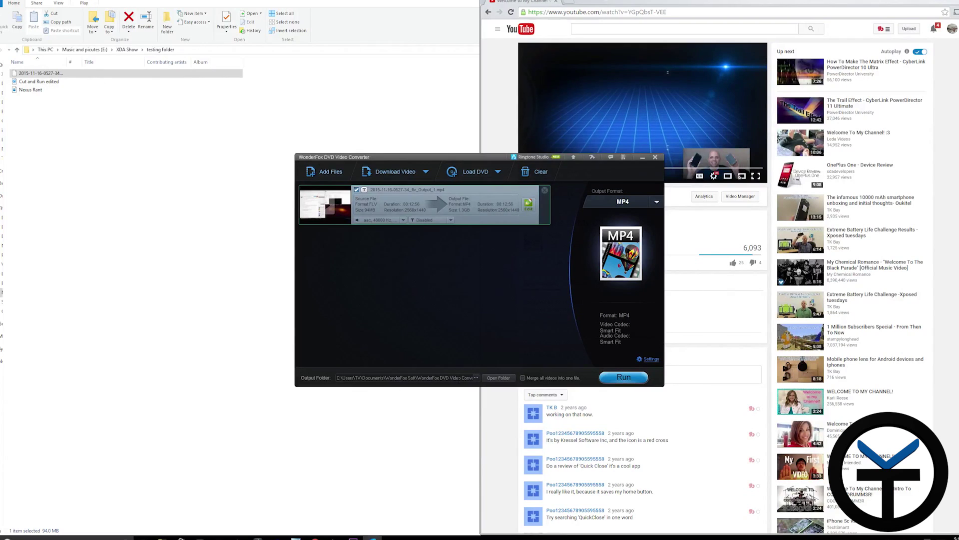
Convert the video to MP4, re-adding it after the first run errors, and open the output folder
{"action": "left_click", "coordinate": [628, 380]}
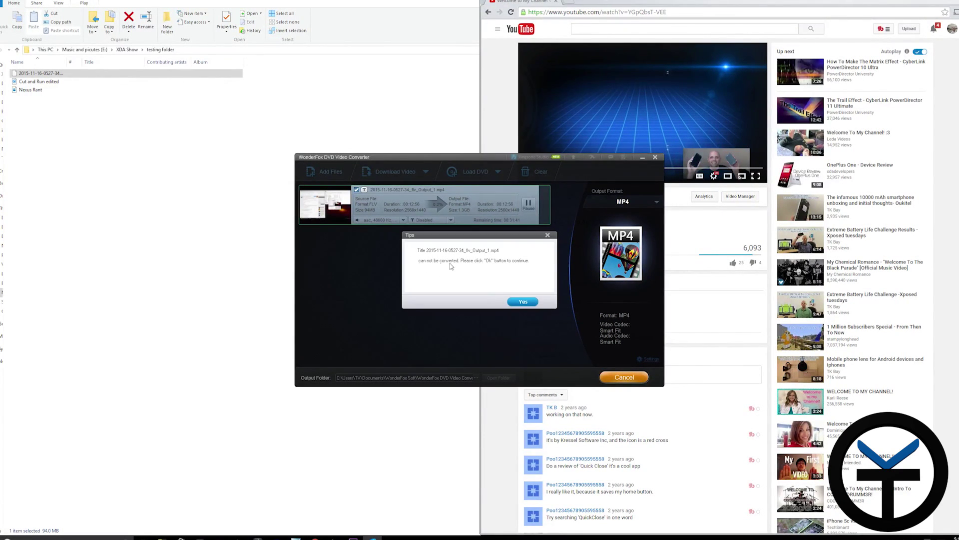
{"action": "left_click", "coordinate": [533, 302]}
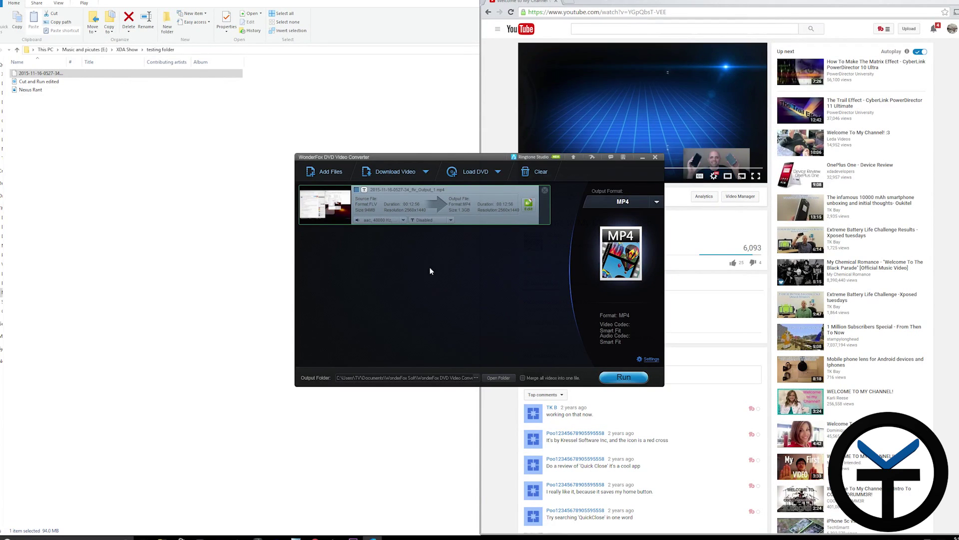
{"action": "left_click", "coordinate": [545, 190]}
{"action": "left_click_drag", "start_coordinate": [42, 73], "coordinate": [450, 280]}
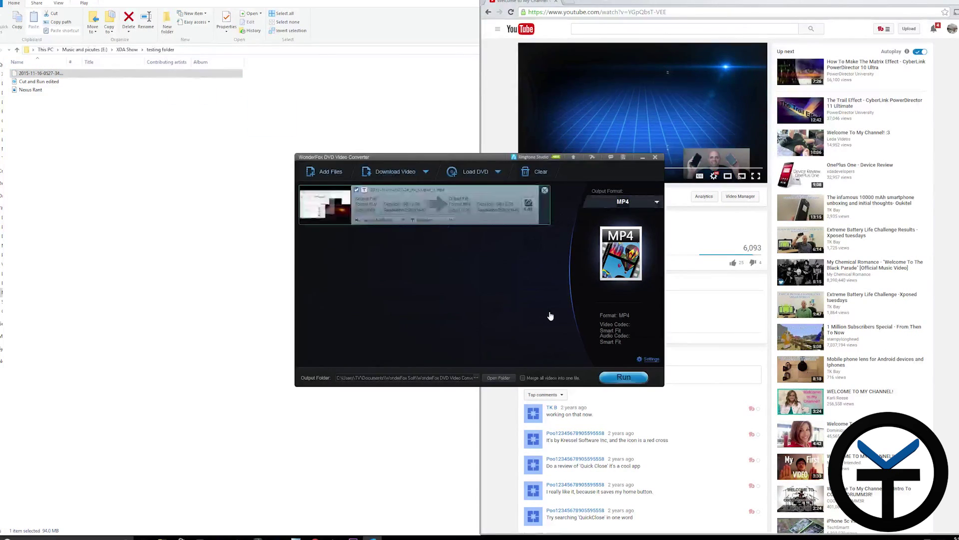
{"action": "left_click", "coordinate": [624, 376]}
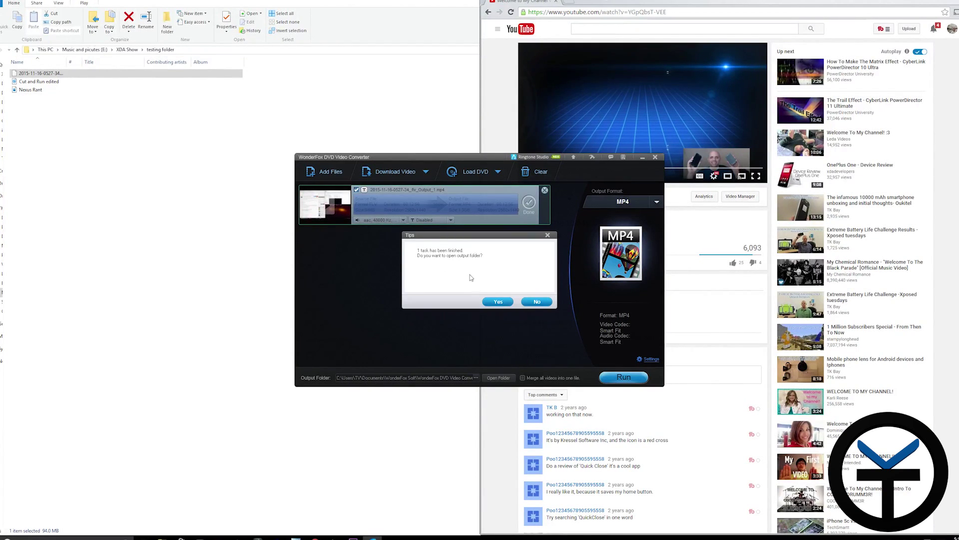
{"action": "left_click", "coordinate": [494, 300]}
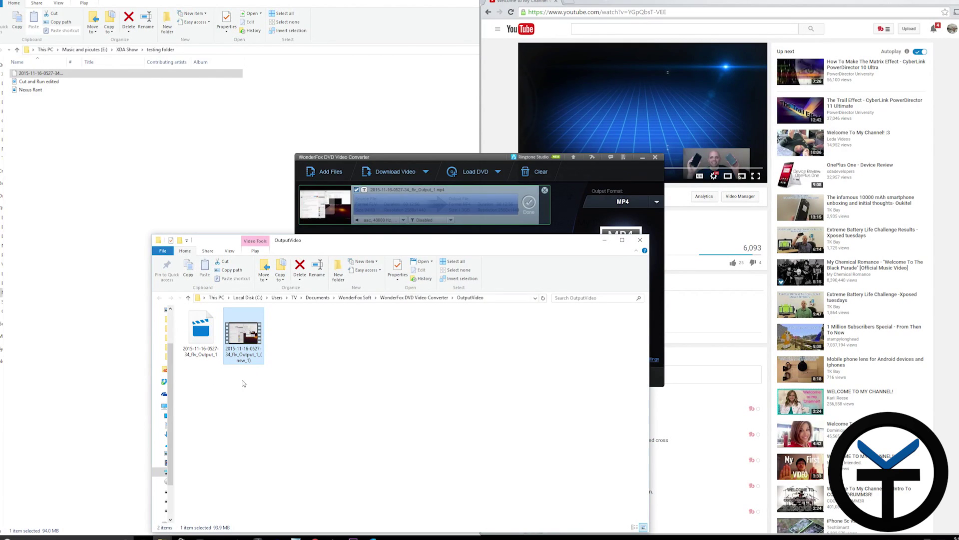
Play the converted MP4 from OutputVideo, then close Movies & TV and the folder
{"action": "double_click", "coordinate": [255, 338]}
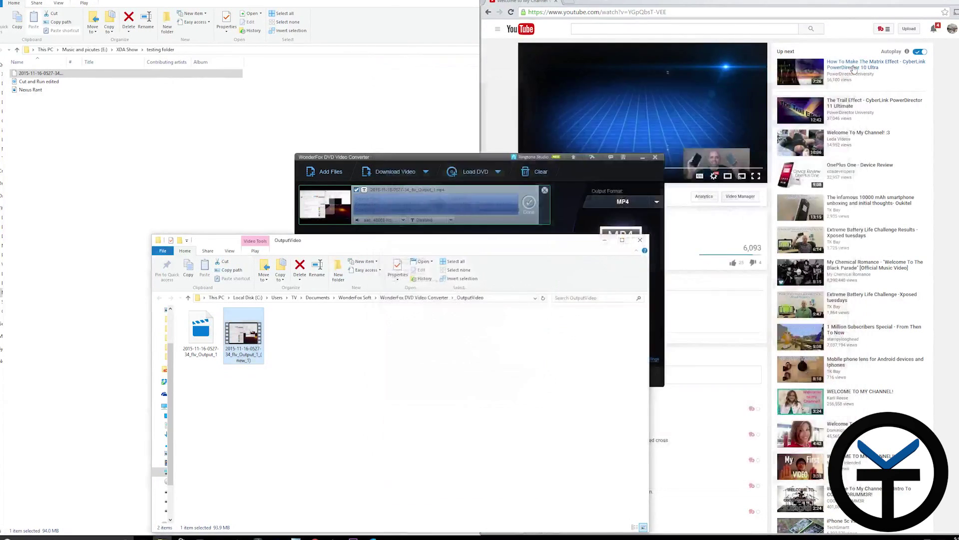
{"action": "left_click", "coordinate": [852, 65]}
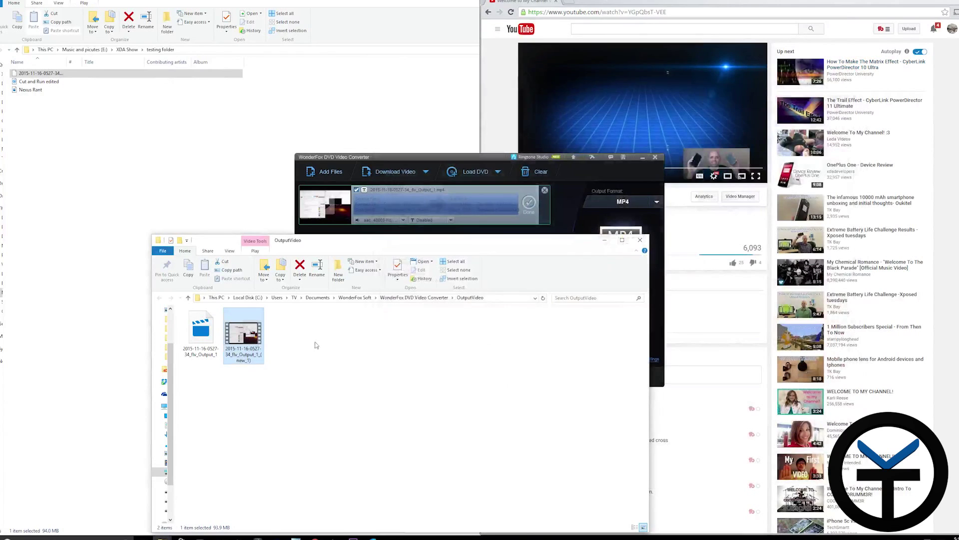
{"action": "left_click", "coordinate": [641, 240]}
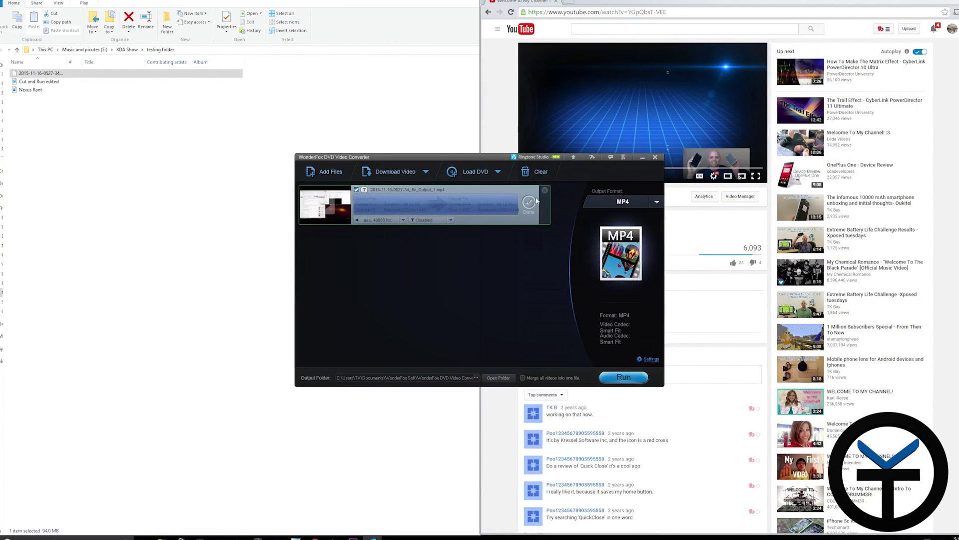
Replace the finished item with the first recording and Nexus Rant, unchecking 'Merge all videos into one file'
{"action": "left_click", "coordinate": [545, 190]}
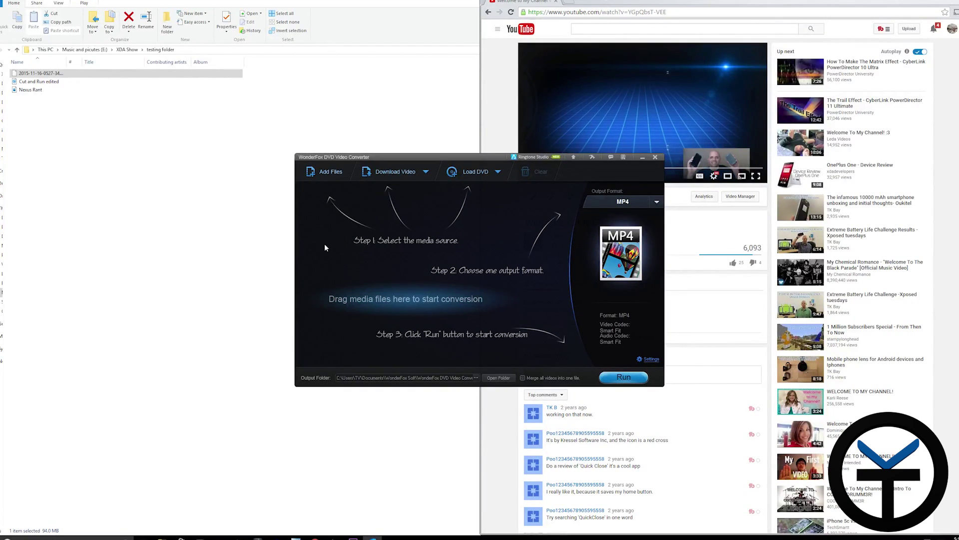
{"action": "left_click", "coordinate": [30, 76]}
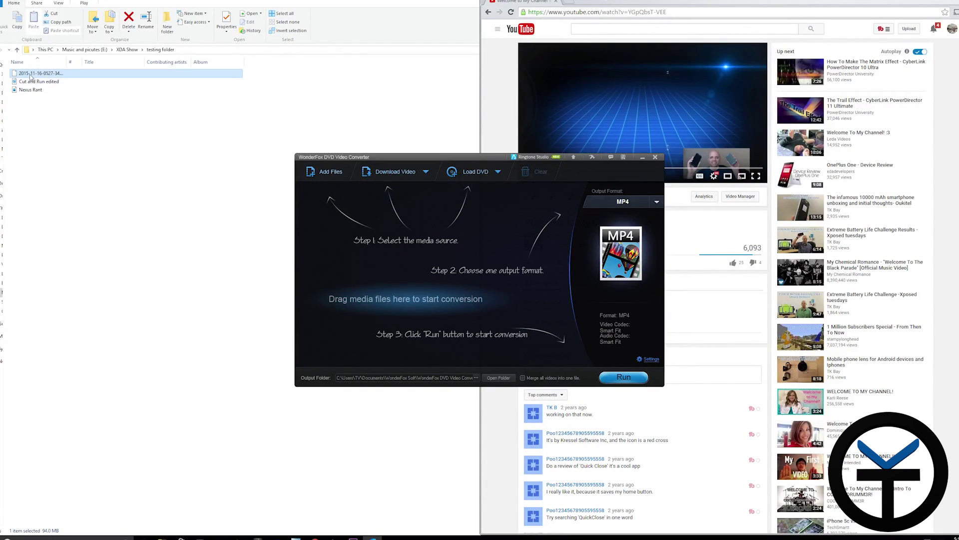
{"action": "key", "text": "super+Up"}
{"action": "left_click", "coordinate": [31, 91], "text": "ctrl"}
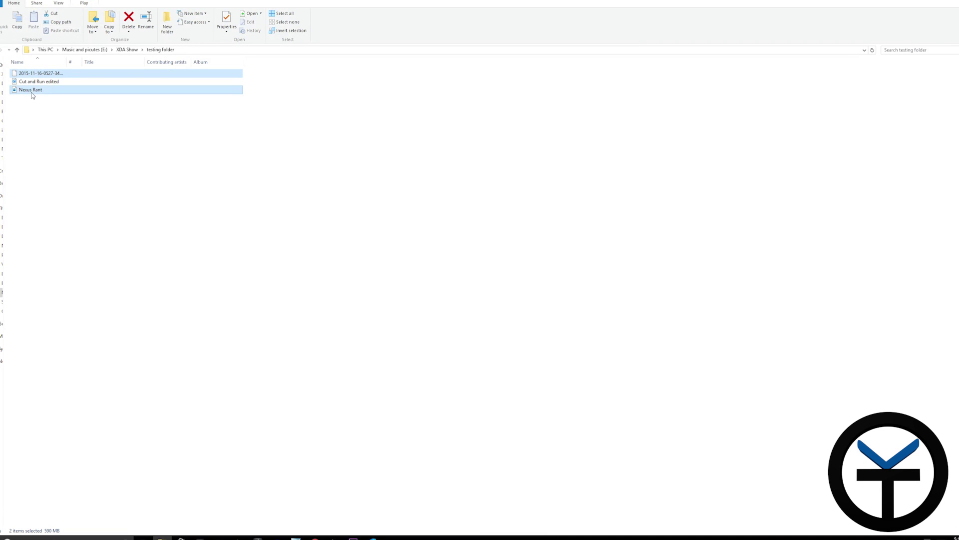
{"action": "key", "text": "alt+Tab"}
{"action": "left_click_drag", "start_coordinate": [31, 95], "coordinate": [423, 274]}
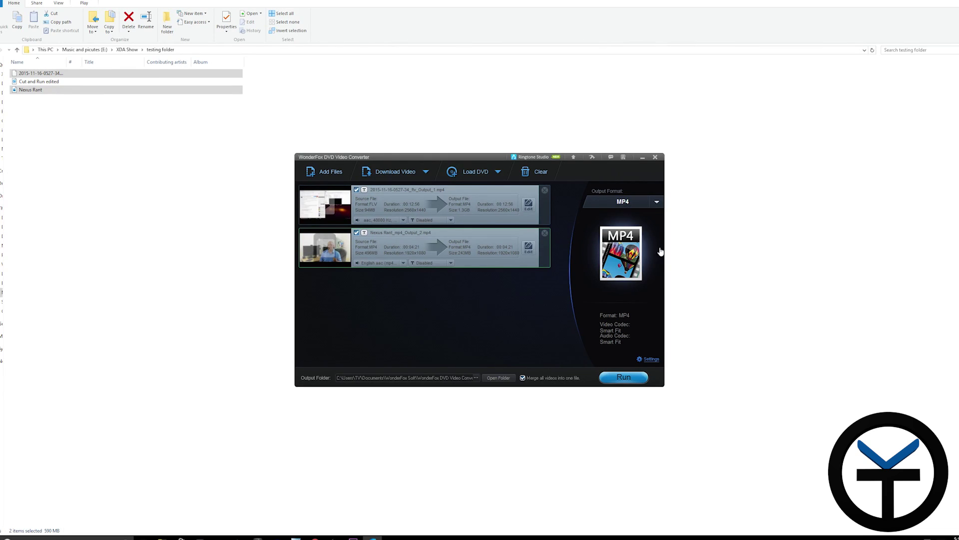
{"action": "left_click", "coordinate": [523, 378]}
{"action": "left_click", "coordinate": [480, 173]}
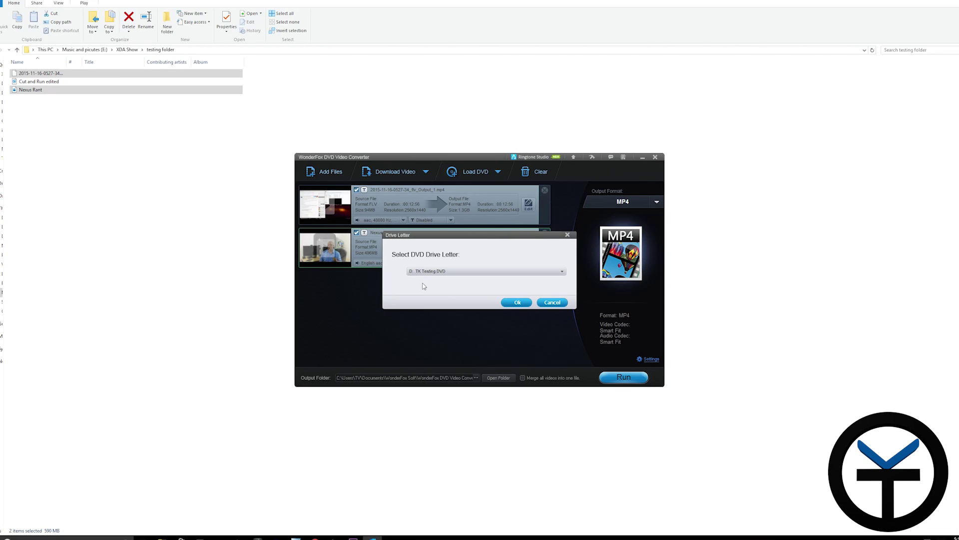
Load the DVD main movie from drive D: in place of the two videos, then remove it
{"action": "left_click", "coordinate": [512, 303]}
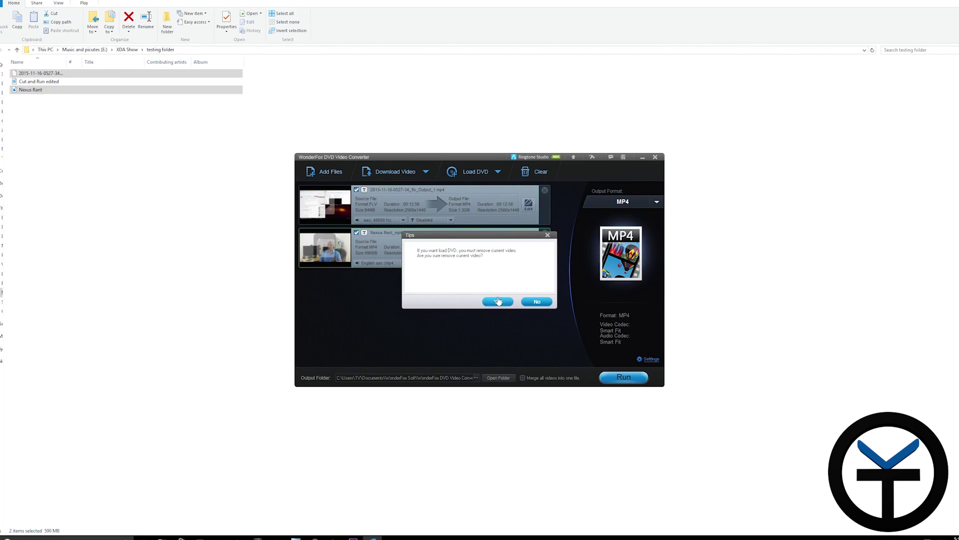
{"action": "left_click", "coordinate": [499, 301]}
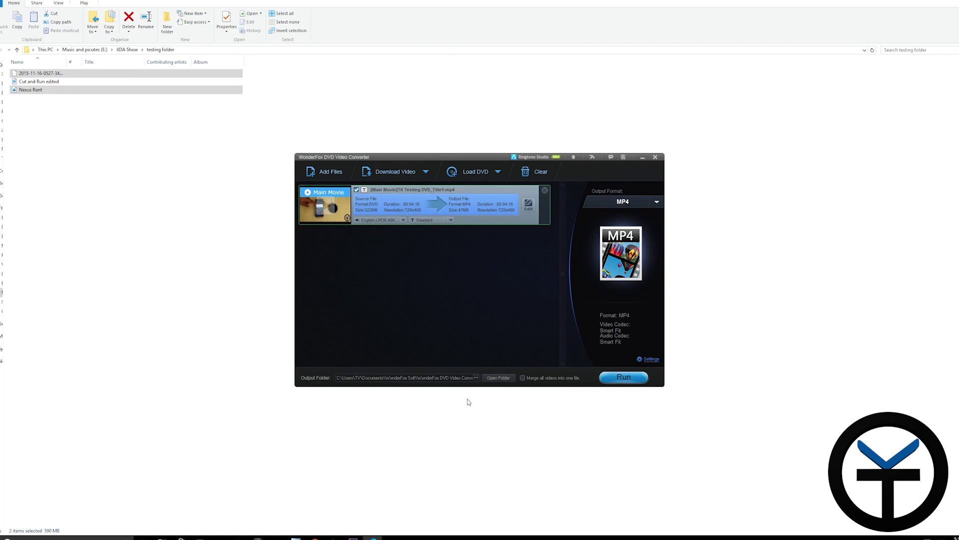
{"action": "left_click", "coordinate": [500, 378]}
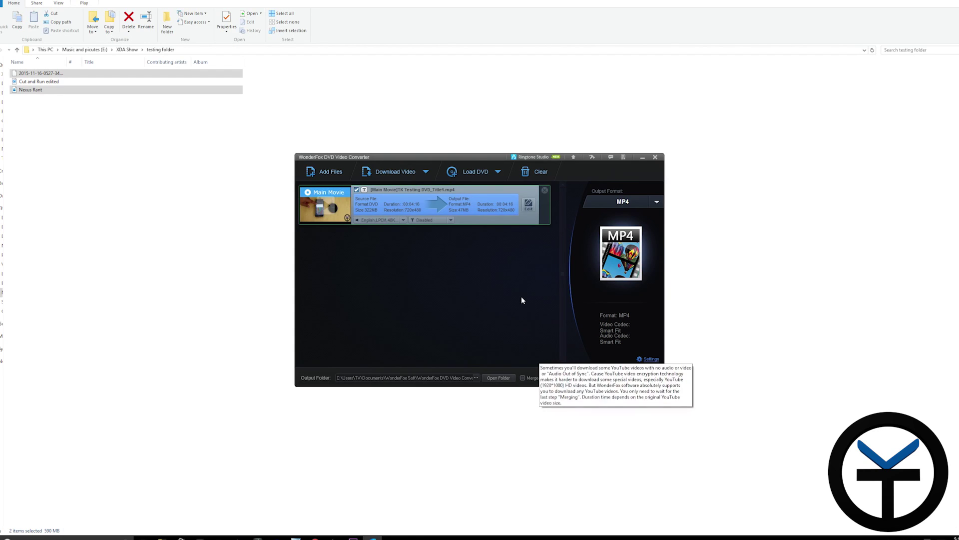
{"action": "left_click", "coordinate": [545, 191]}
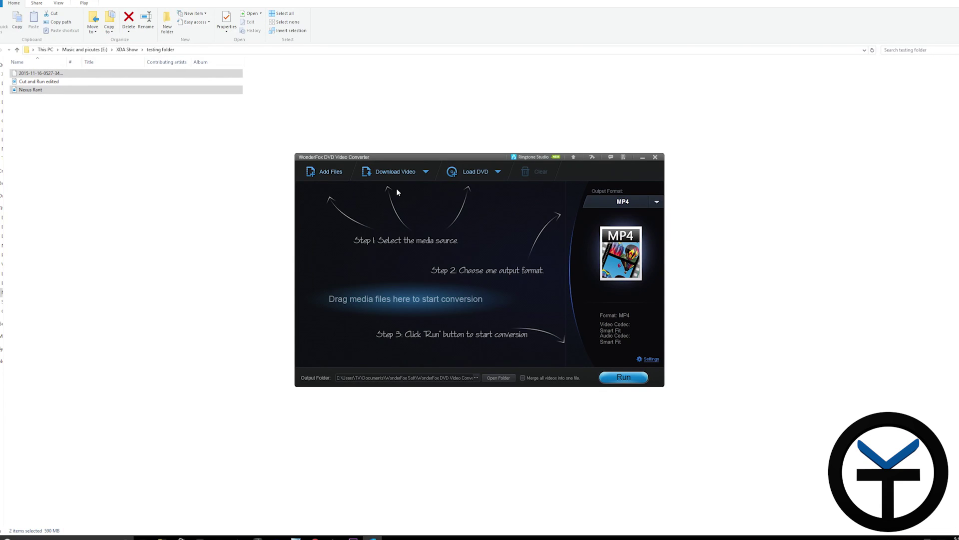
Check the empty Download_Video save folder, then bring up the Add New Download dialog
{"action": "left_click", "coordinate": [426, 172]}
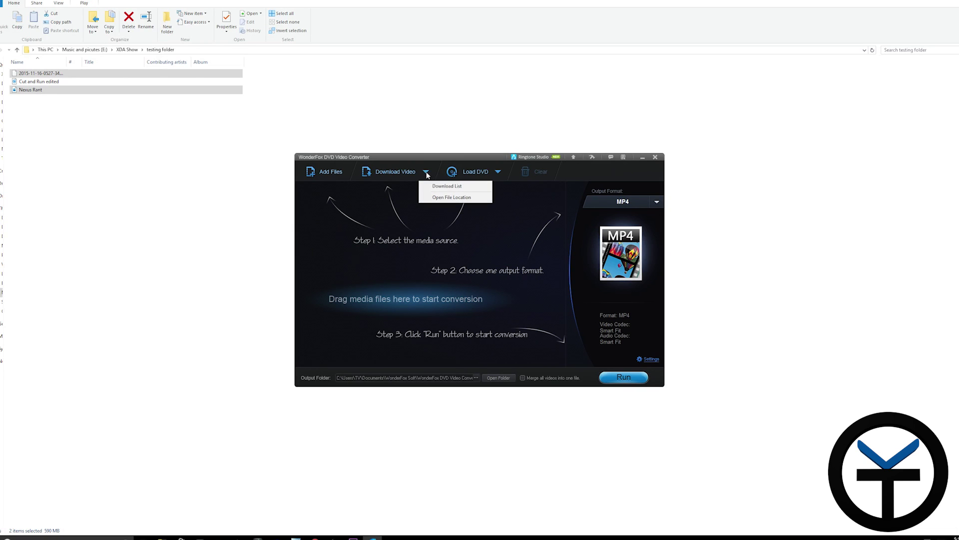
{"action": "left_click", "coordinate": [444, 198]}
{"action": "left_click_drag", "start_coordinate": [437, 238], "coordinate": [579, 157]}
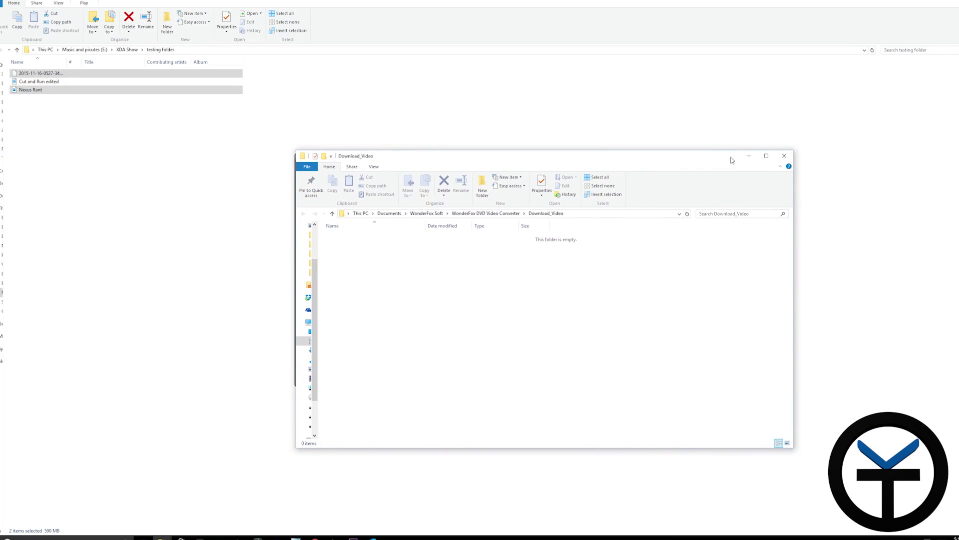
{"action": "left_click", "coordinate": [784, 155]}
{"action": "left_click", "coordinate": [389, 172]}
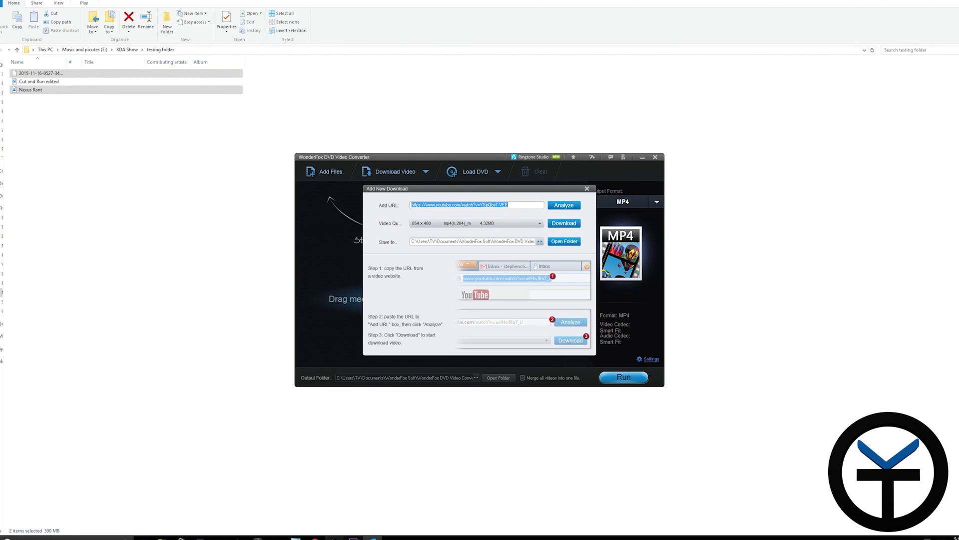
{"action": "left_click", "coordinate": [315, 538]}
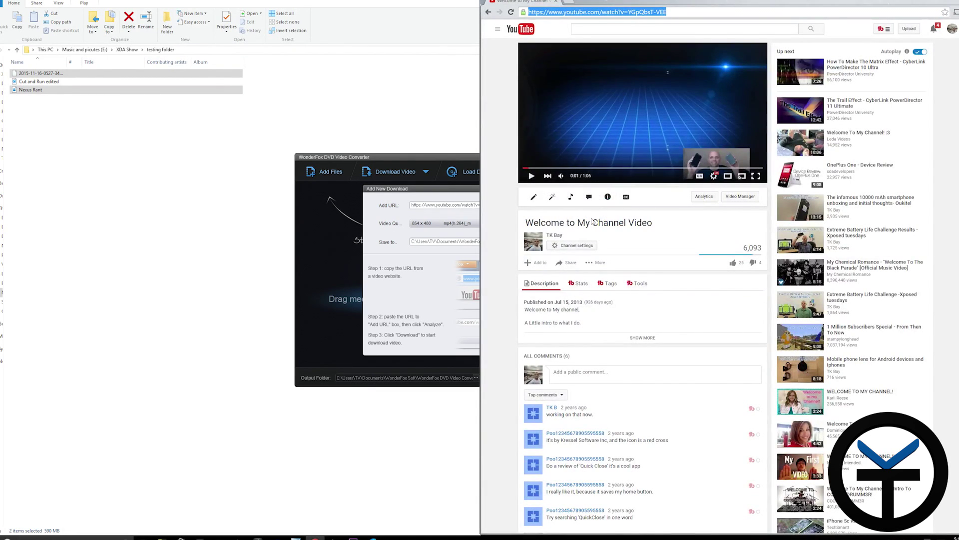
Start the YouTube download at 854 x 480, then delete the in-progress download
{"action": "left_click", "coordinate": [453, 193]}
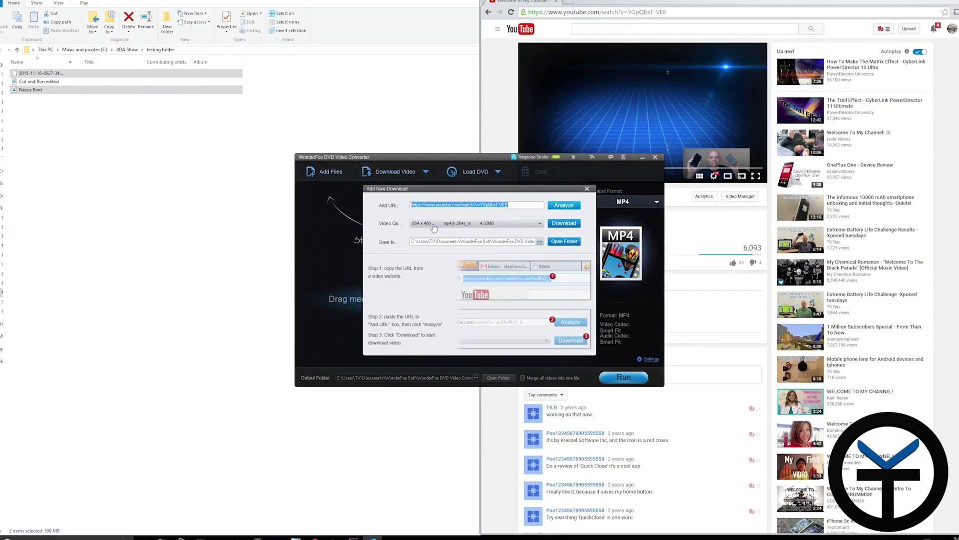
{"action": "left_click", "coordinate": [538, 226]}
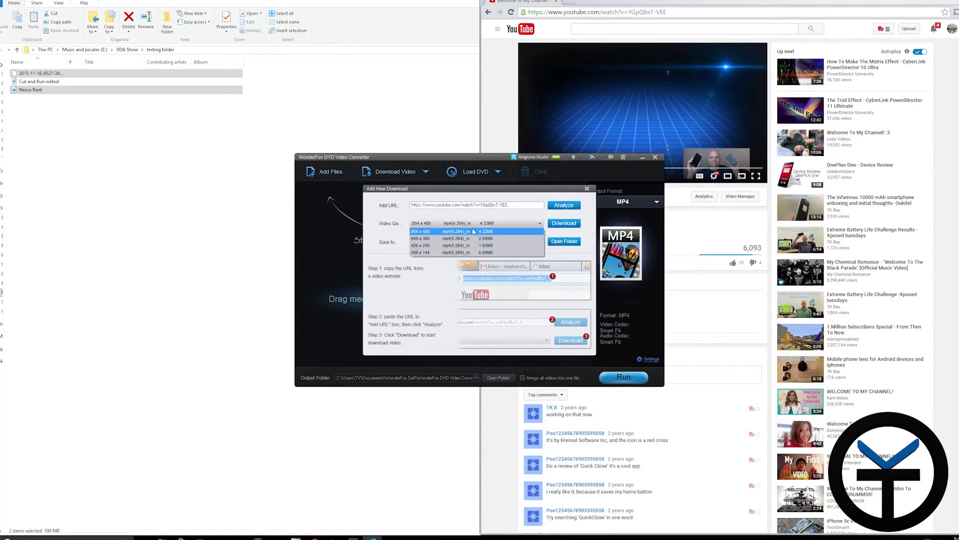
{"action": "left_click", "coordinate": [504, 233]}
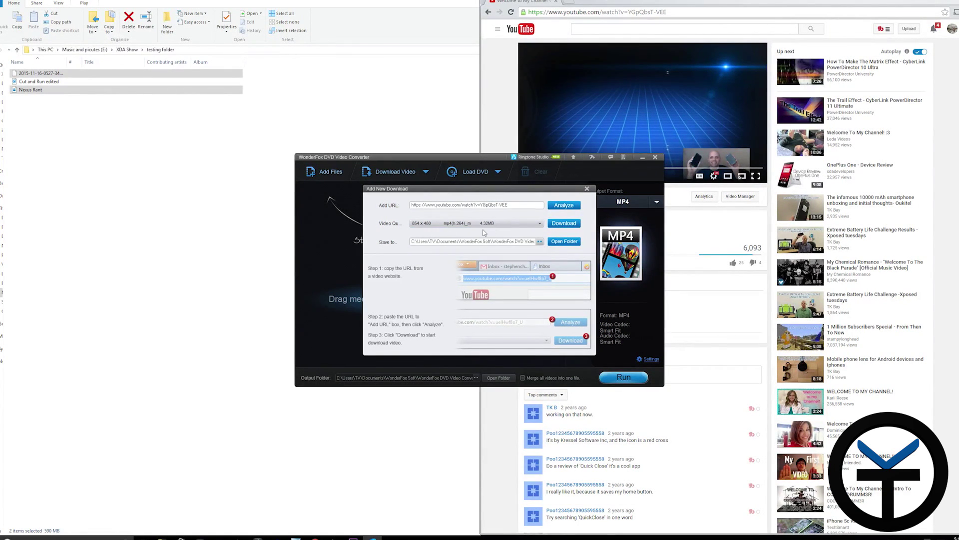
{"action": "left_click", "coordinate": [564, 224]}
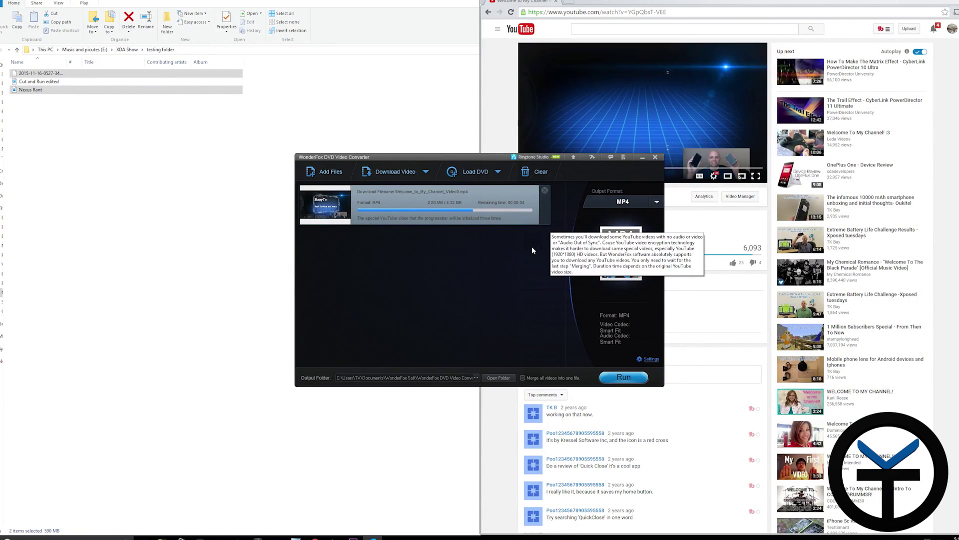
{"action": "left_click", "coordinate": [545, 191]}
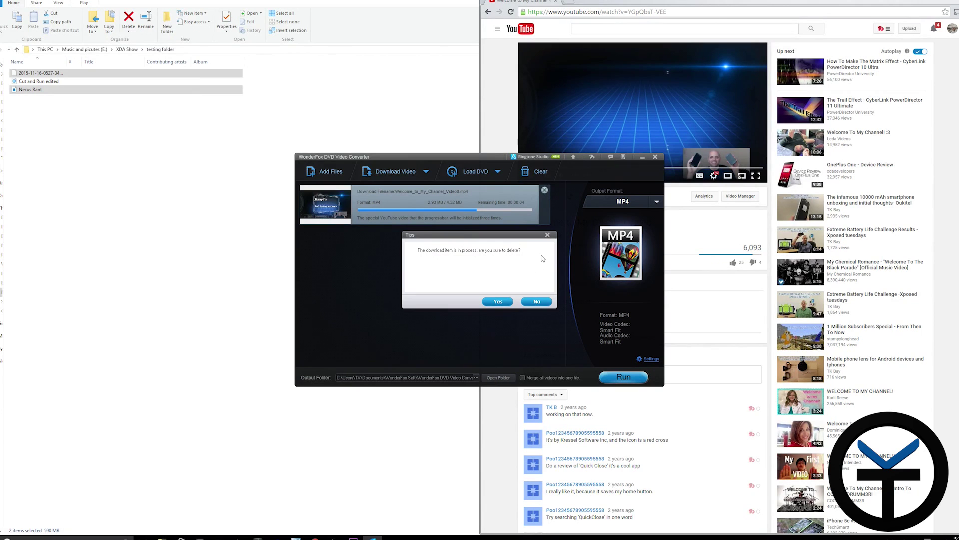
{"action": "left_click", "coordinate": [502, 303]}
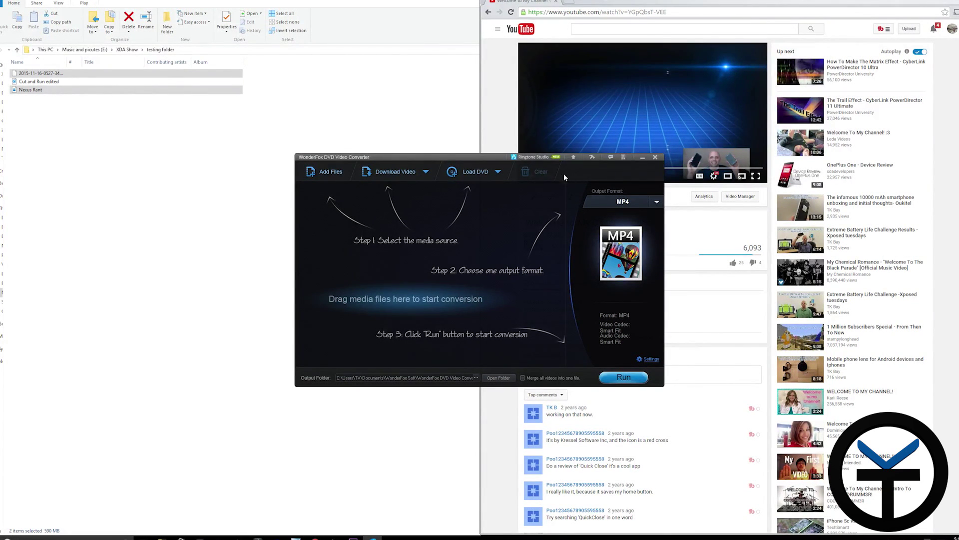
Load Cut and Run edited.MP3 into the Android ringtone maker and trim it to about 12 seconds
{"action": "left_click", "coordinate": [534, 157]}
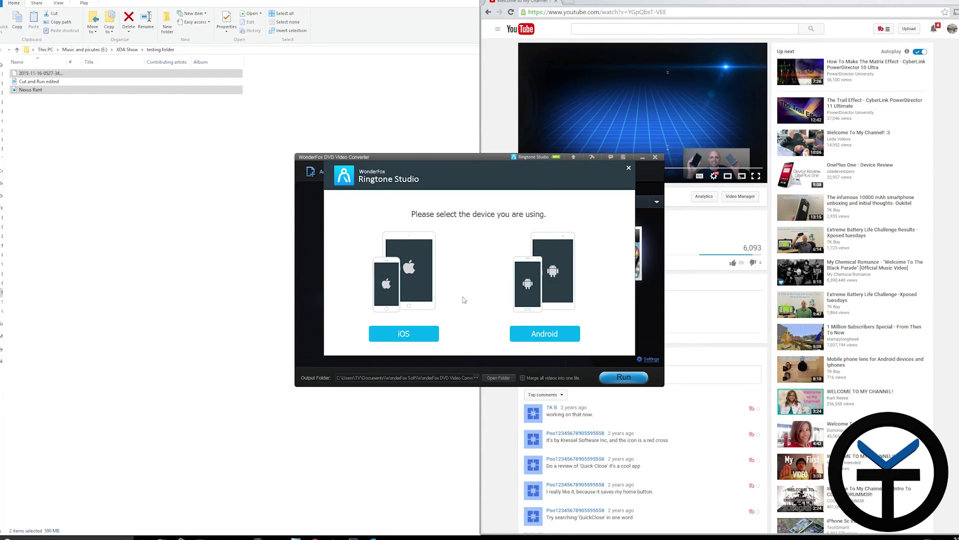
{"action": "left_click", "coordinate": [539, 335]}
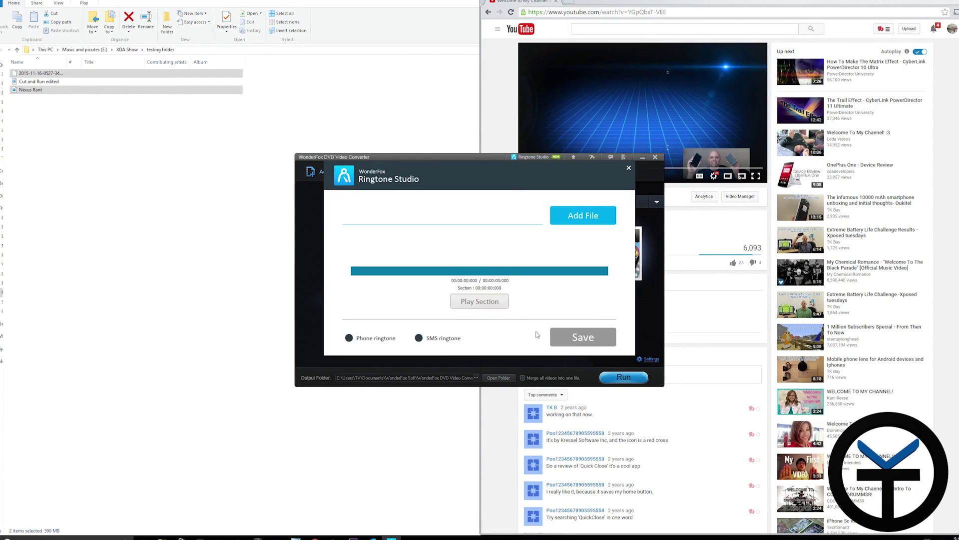
{"action": "left_click", "coordinate": [38, 113]}
{"action": "left_click_drag", "start_coordinate": [35, 81], "coordinate": [439, 267]}
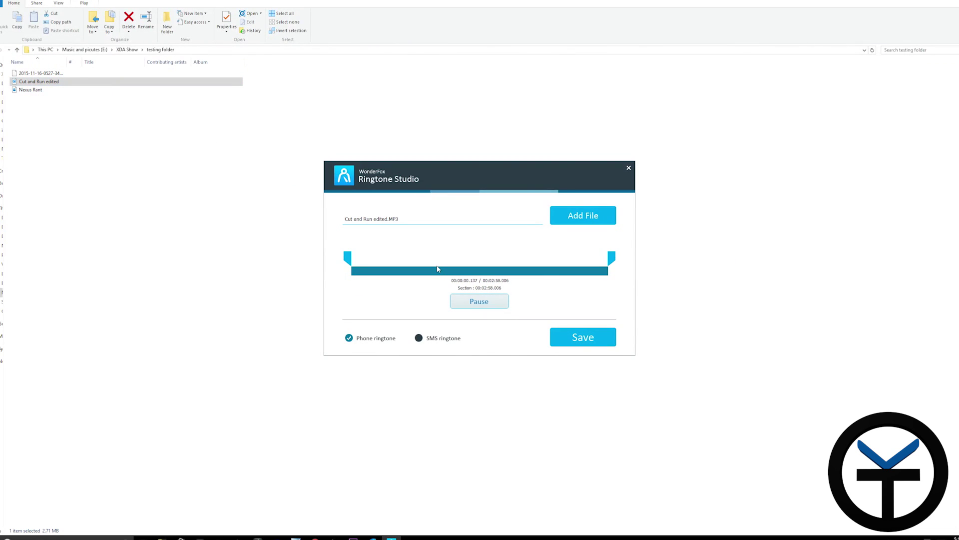
{"action": "left_click", "coordinate": [473, 305]}
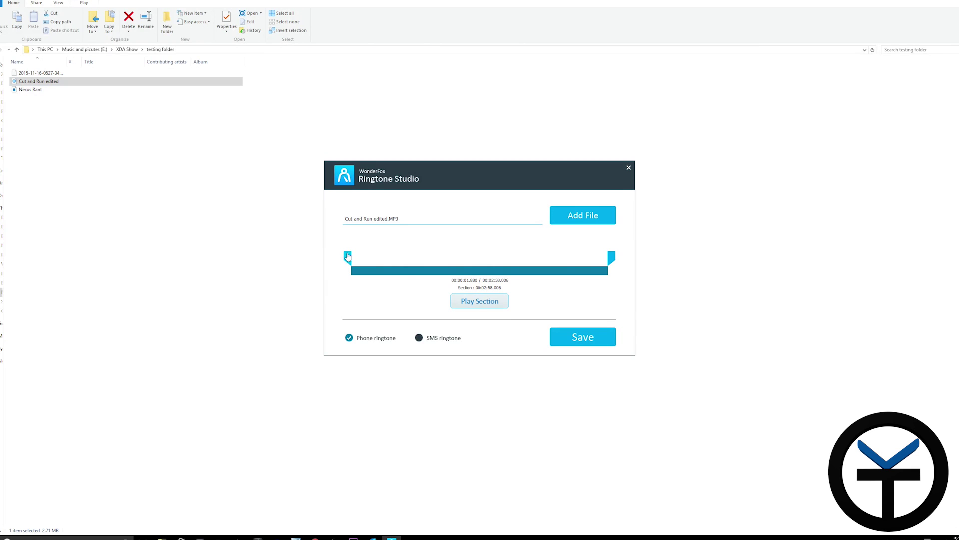
{"action": "left_click_drag", "start_coordinate": [612, 257], "coordinate": [374, 264]}
Close Ringtone Studio and review the program Options, cancelling without changes
{"action": "left_click", "coordinate": [629, 169]}
{"action": "left_click", "coordinate": [372, 537]}
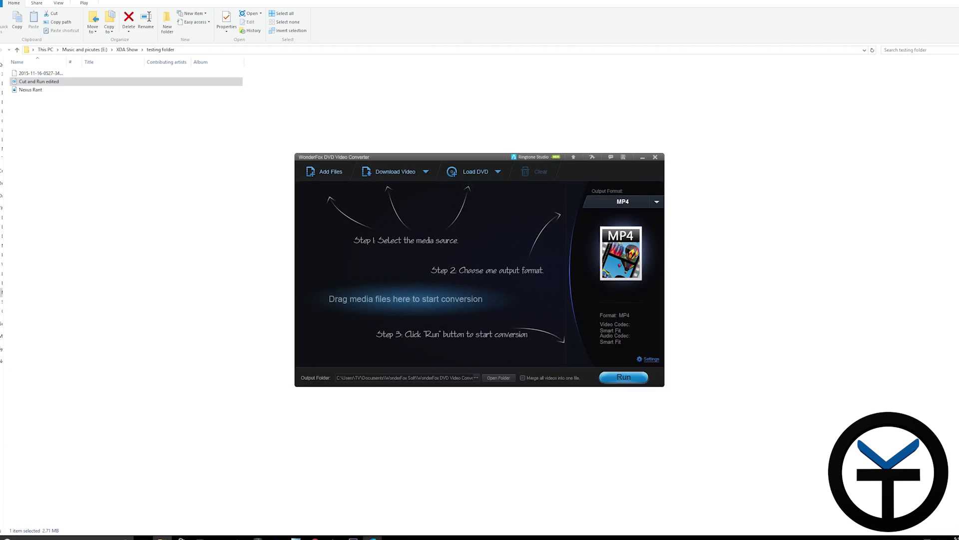
{"action": "left_click", "coordinate": [593, 157]}
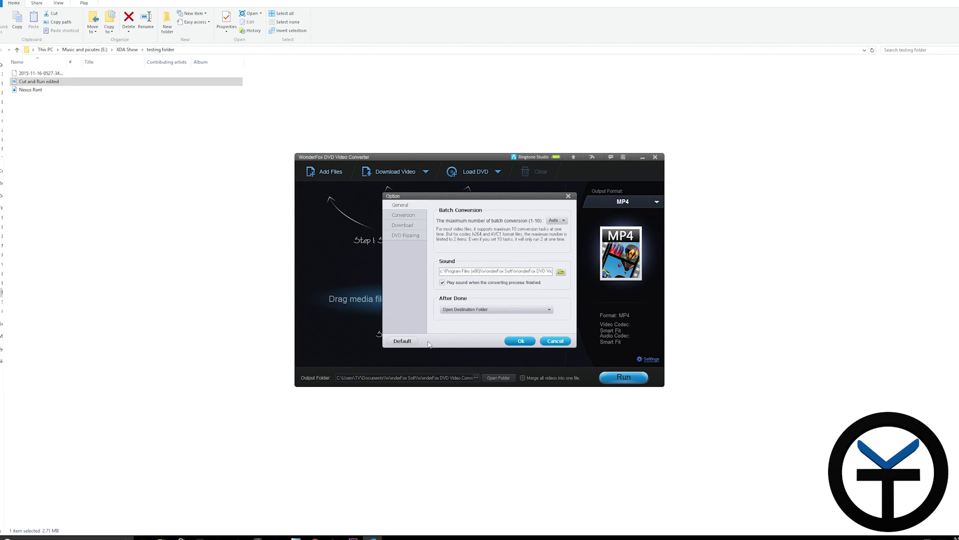
{"action": "left_click", "coordinate": [555, 341]}
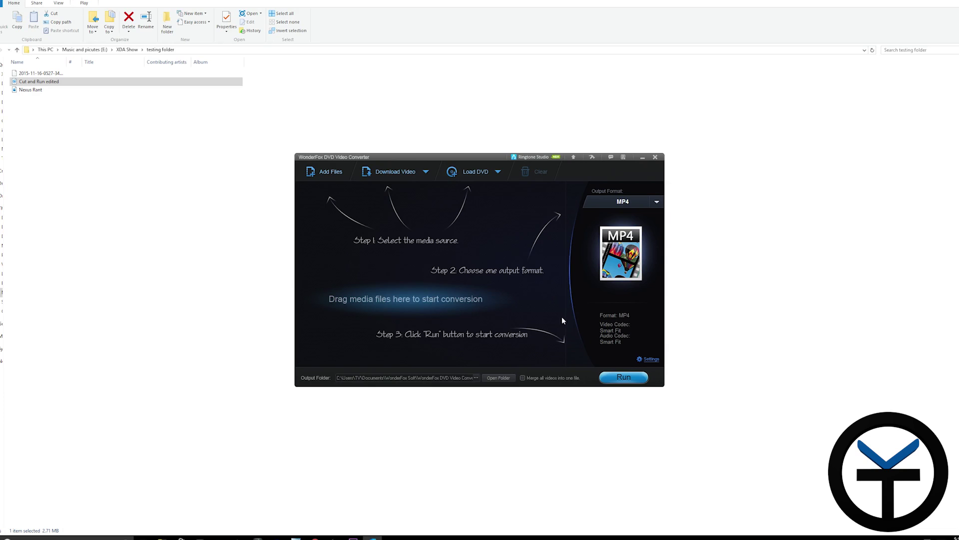
Bring up the Help Center troubleshooting guide, closing and reopening it once
{"action": "left_click", "coordinate": [610, 157]}
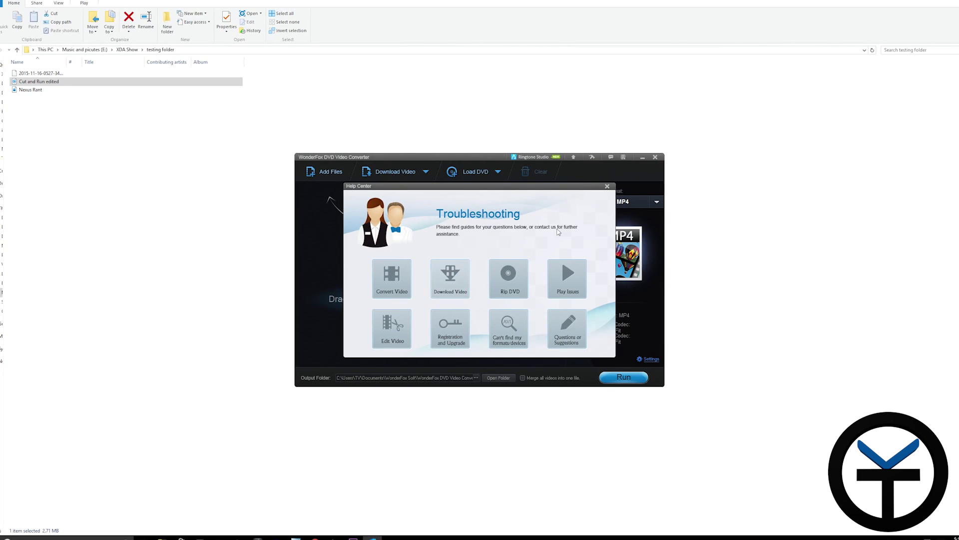
{"action": "left_click", "coordinate": [608, 187]}
{"action": "left_click", "coordinate": [612, 158]}
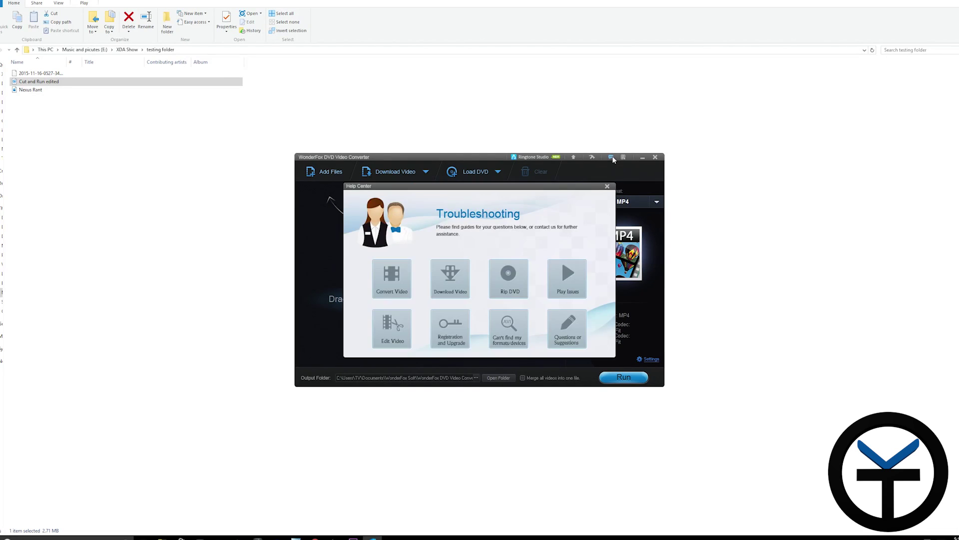
{"action": "left_click", "coordinate": [608, 186]}
Look over the Purchase Online, Register and About menu, then dismiss it
{"action": "left_click", "coordinate": [623, 157]}
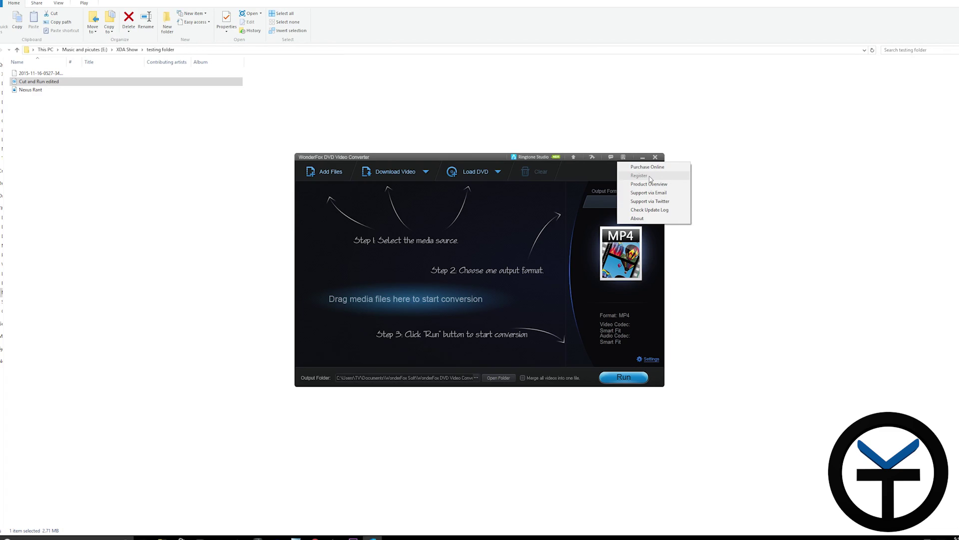
{"action": "left_click", "coordinate": [587, 179]}
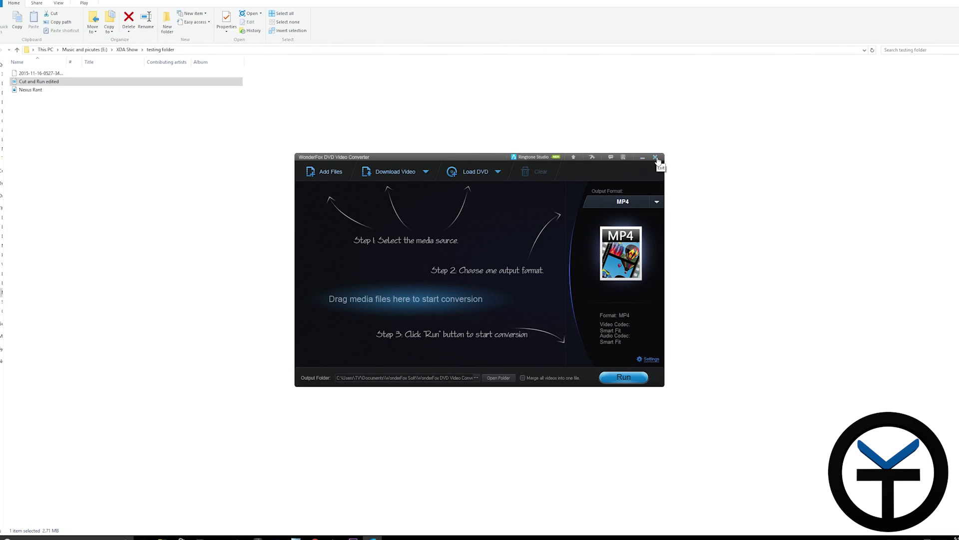
Open the MP4 output Settings dialog showing Smart Fit encoders and original resolution
{"action": "left_click", "coordinate": [649, 359]}
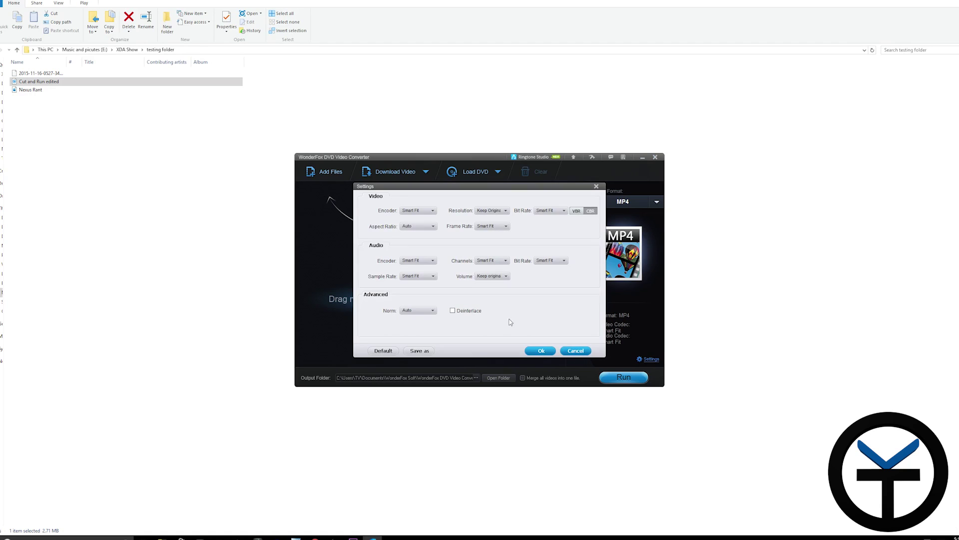